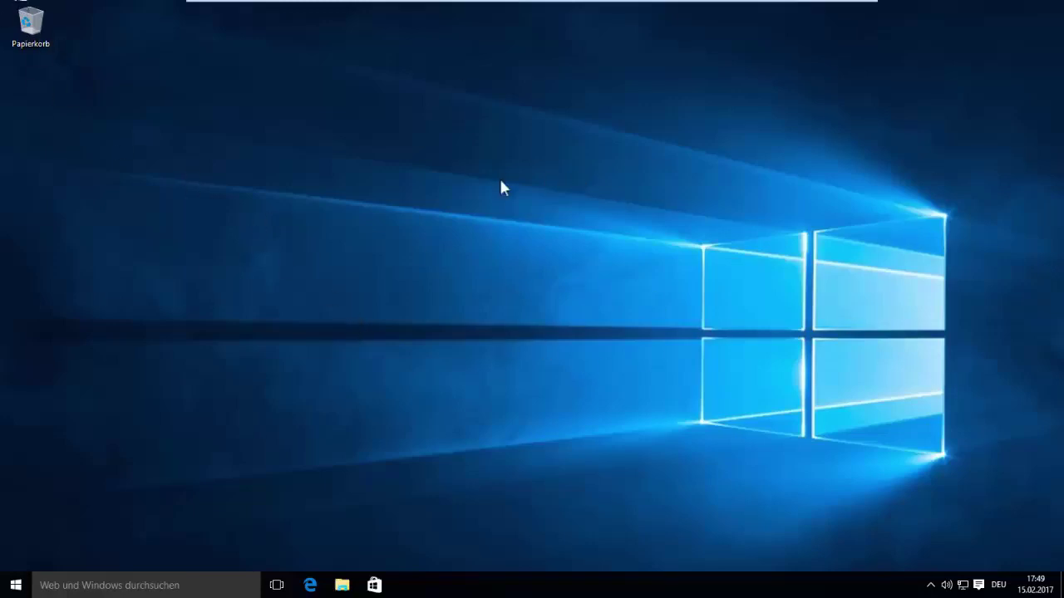
{"action": "left_click", "coordinate": [978, 585]}
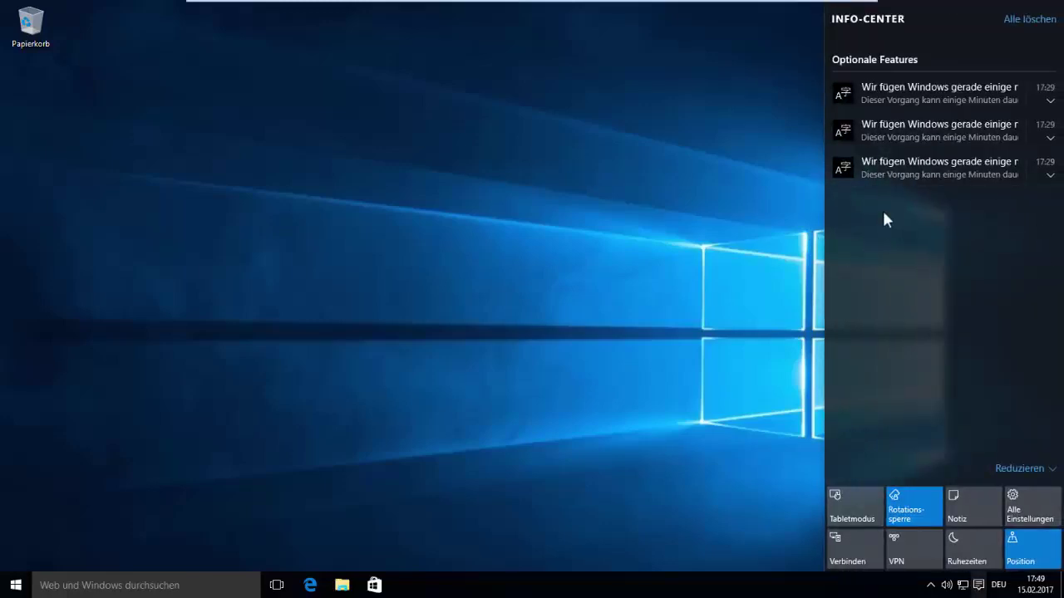
{"action": "left_click", "coordinate": [781, 219]}
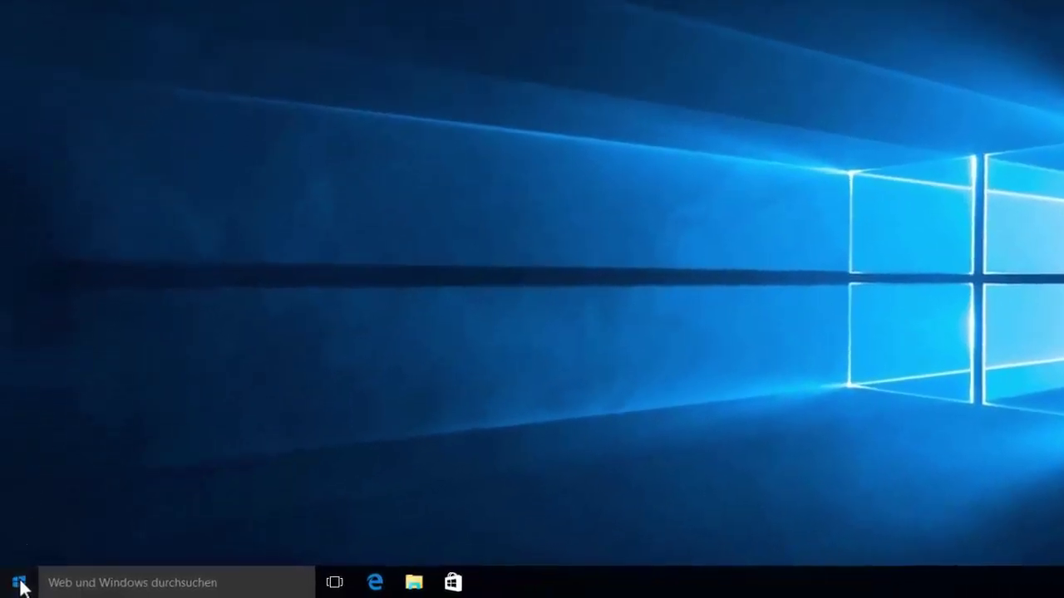
Step: Open the Region und Sprache page of the Zeit und Sprache settings
{"action": "left_click", "coordinate": [15, 585]}
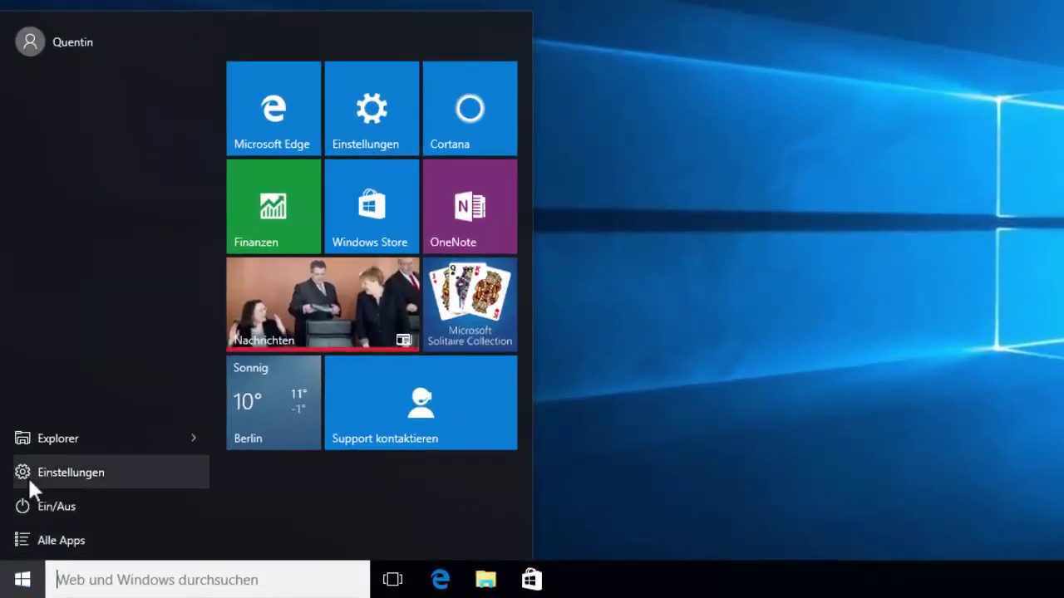
{"action": "left_click", "coordinate": [73, 480]}
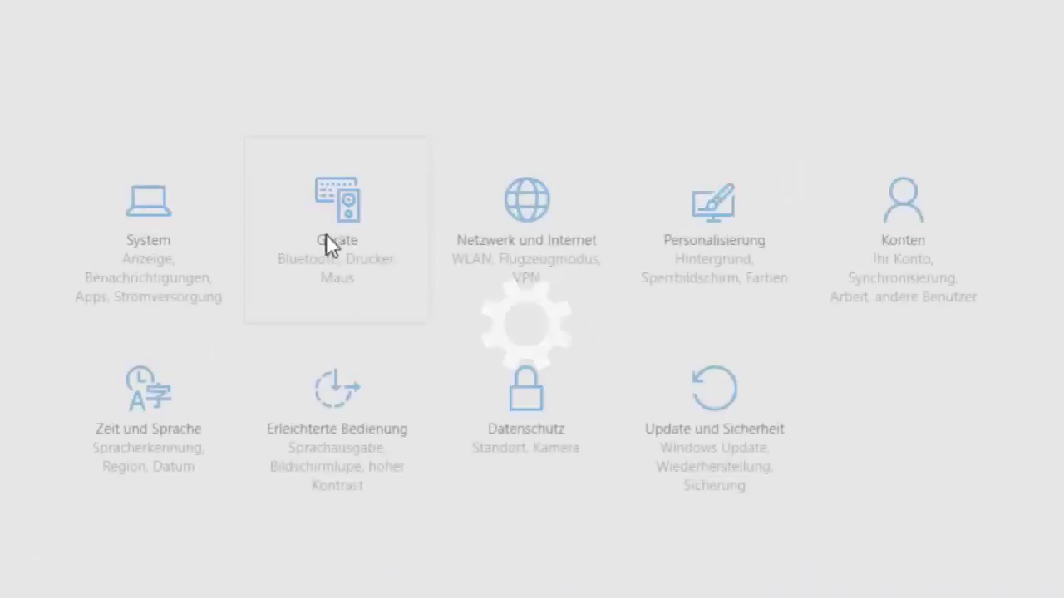
{"action": "left_click", "coordinate": [149, 394]}
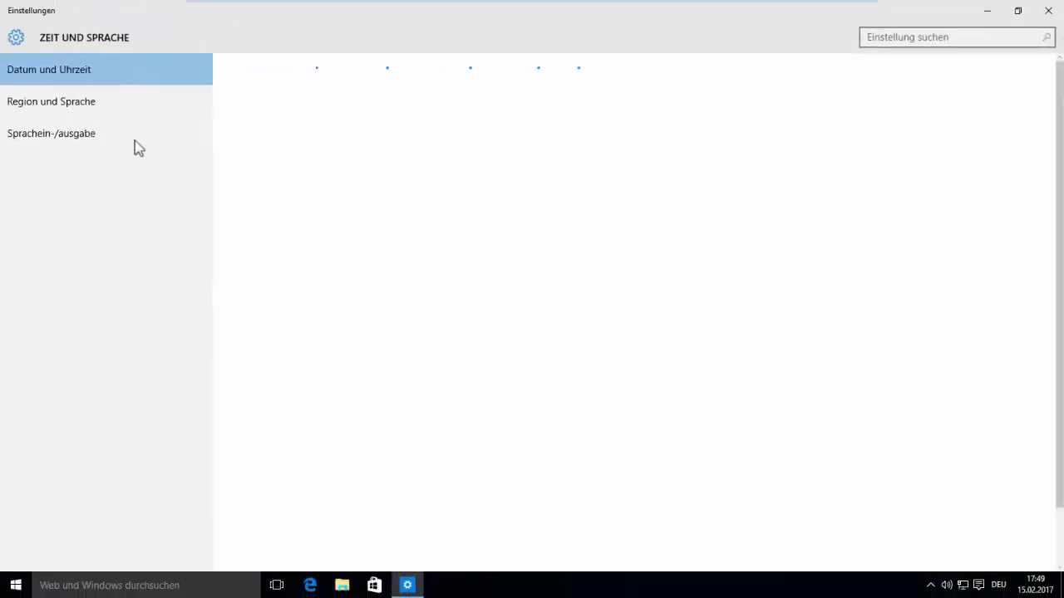
{"action": "left_click", "coordinate": [87, 106]}
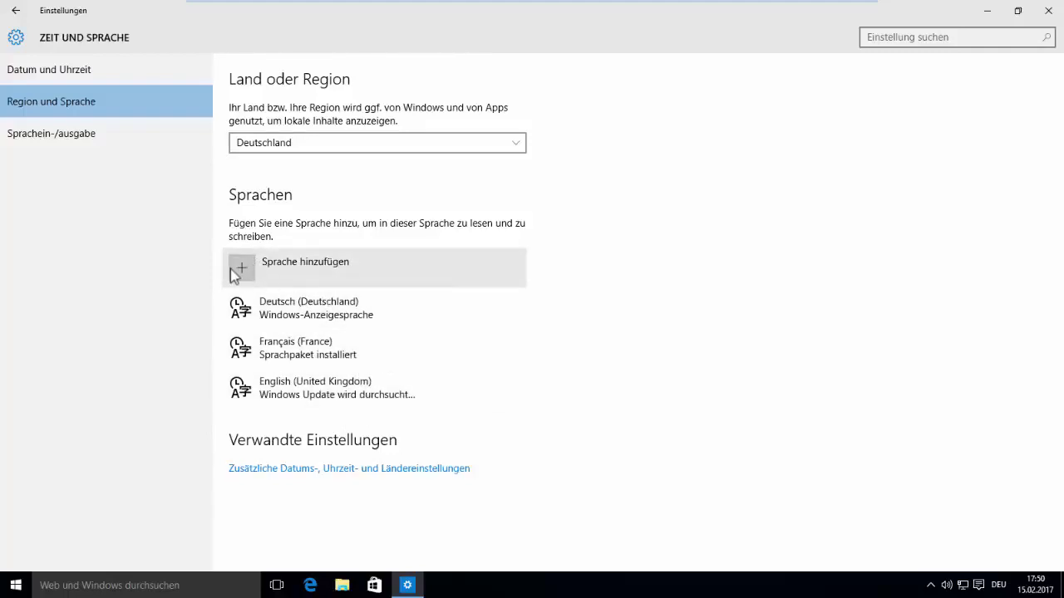
Step: Add Français (Canada) to the Windows languages
{"action": "left_click", "coordinate": [257, 275]}
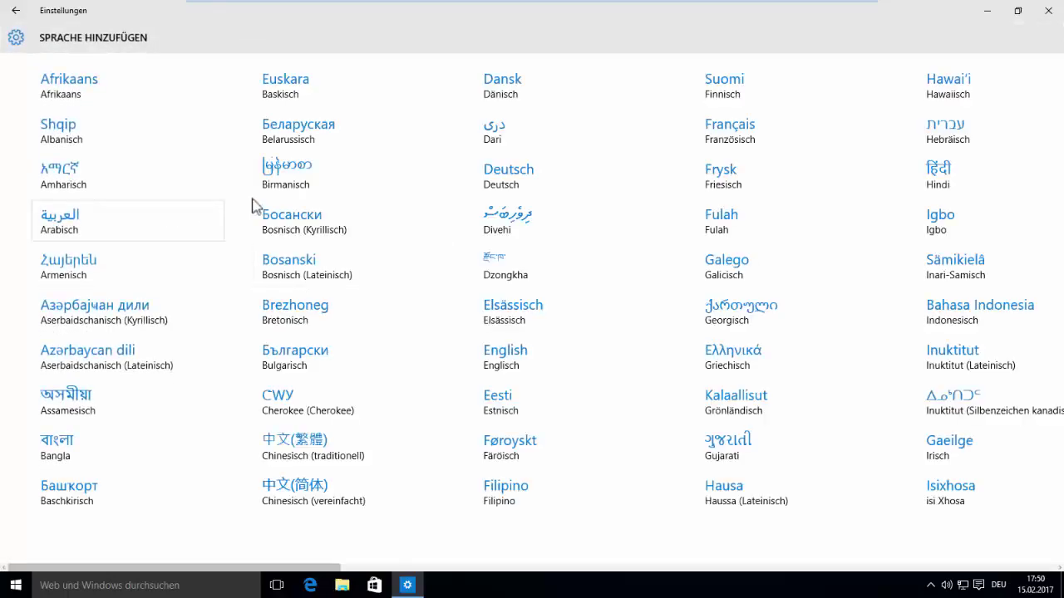
{"action": "scroll", "coordinate": [406, 257], "scroll_direction": "down", "scroll_amount": 10}
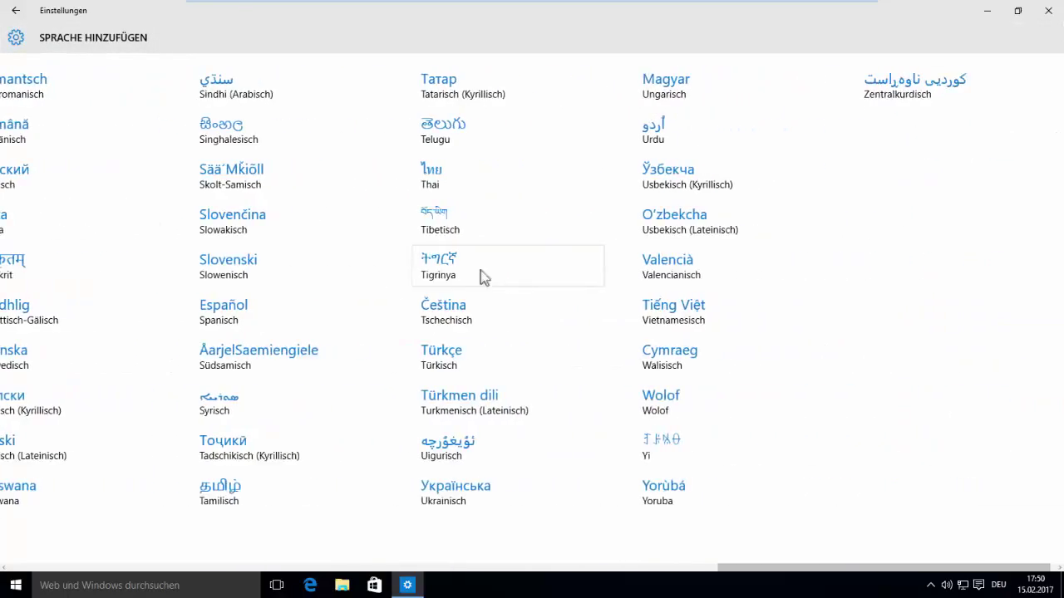
{"action": "scroll", "coordinate": [593, 278], "scroll_direction": "up", "scroll_amount": 5}
{"action": "scroll", "coordinate": [582, 266], "scroll_direction": "up", "scroll_amount": 5}
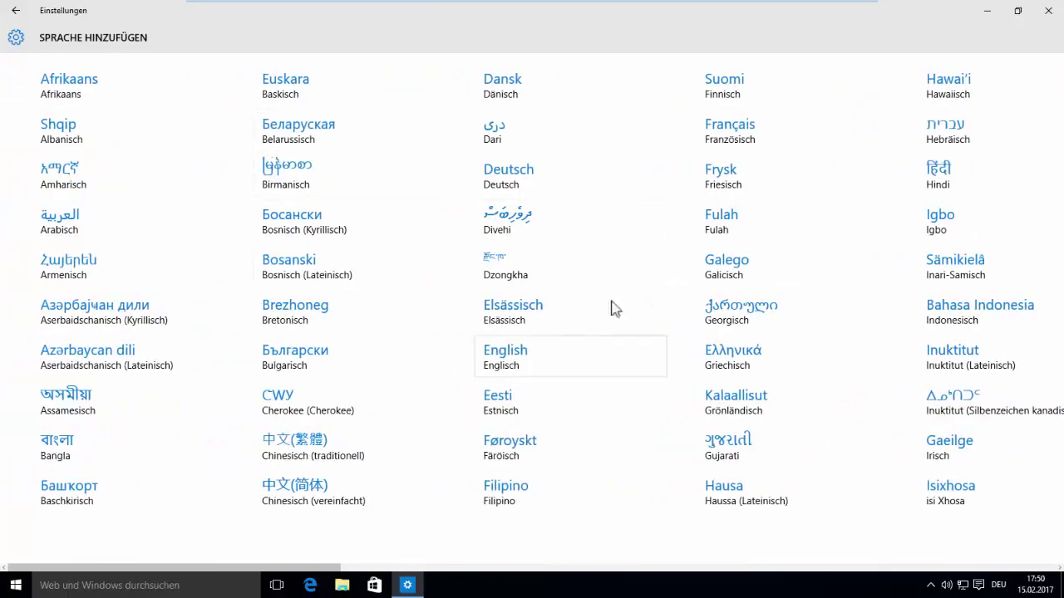
{"action": "left_click", "coordinate": [745, 133]}
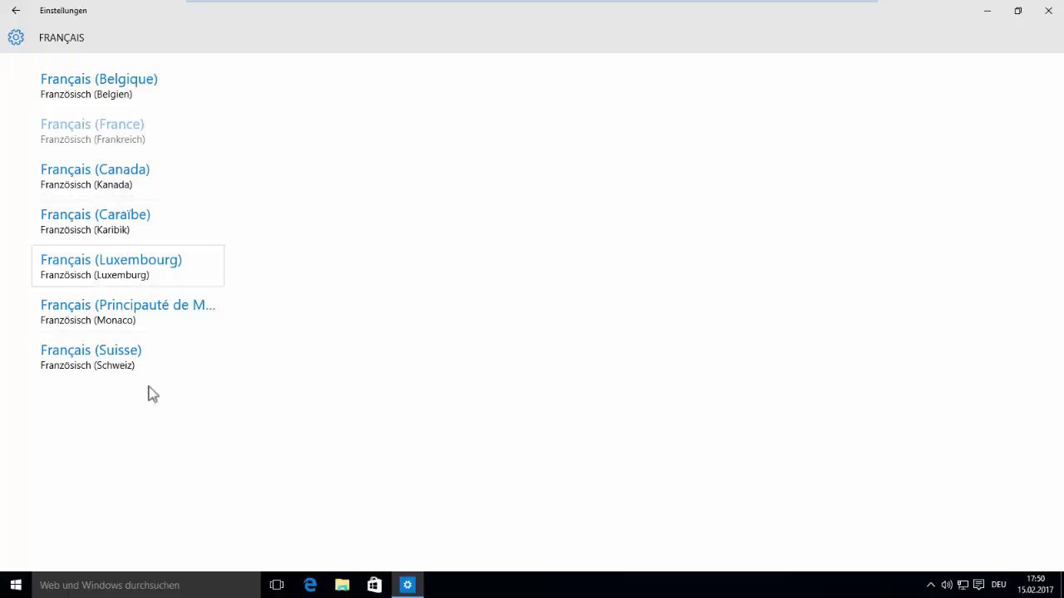
{"action": "left_click", "coordinate": [123, 177]}
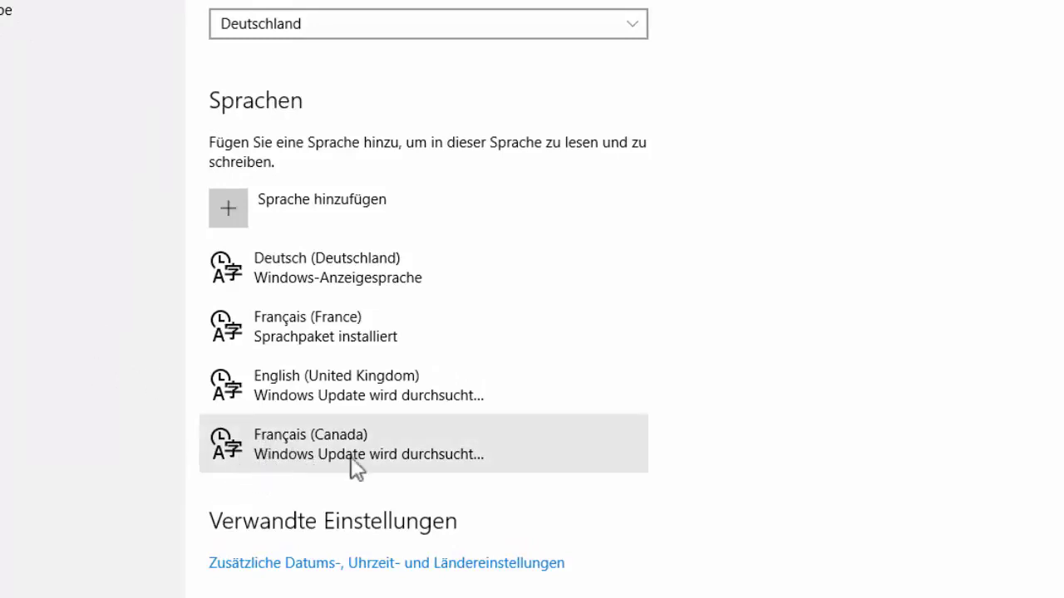
Step: Check the language options of Français (Canada) and return to the language list
{"action": "left_click", "coordinate": [444, 460]}
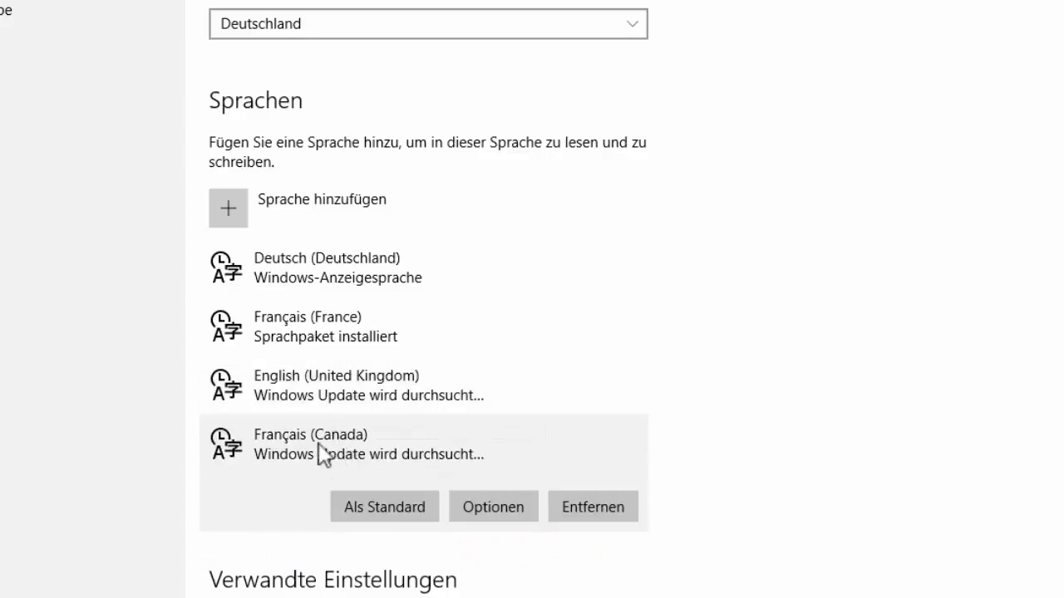
{"action": "left_click", "coordinate": [500, 502]}
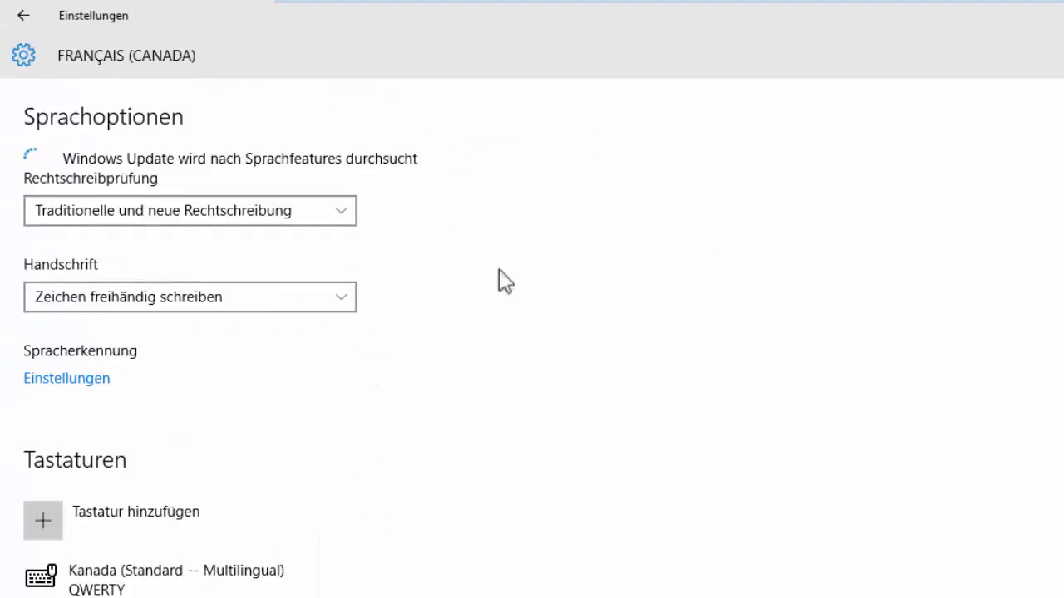
{"action": "left_click", "coordinate": [7, 18]}
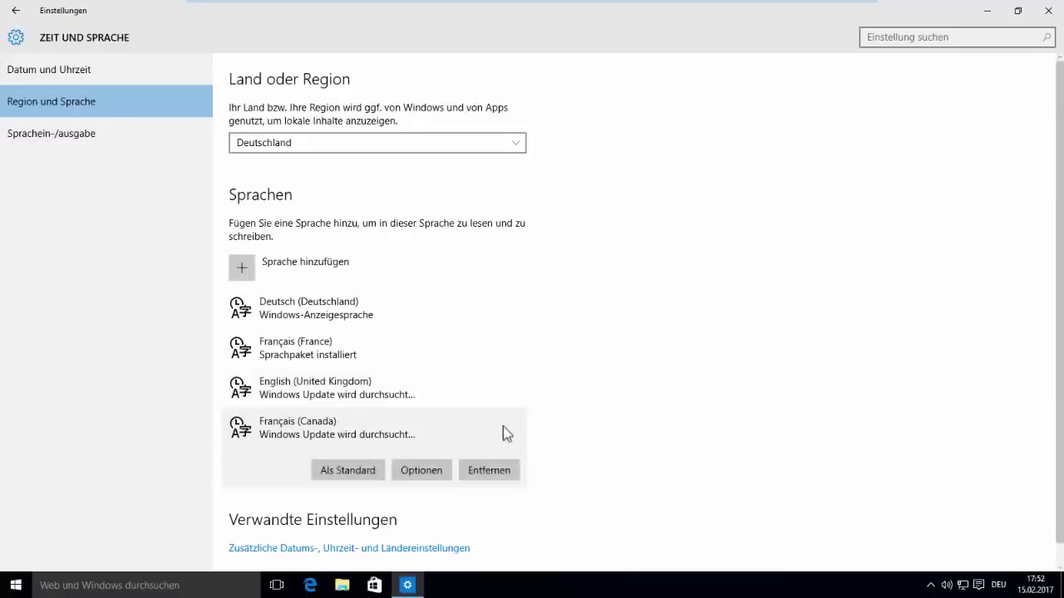
Step: Download the language pack, handwriting and speech recognition for English (United Kingdom), and return to the language list
{"action": "left_click", "coordinate": [437, 470]}
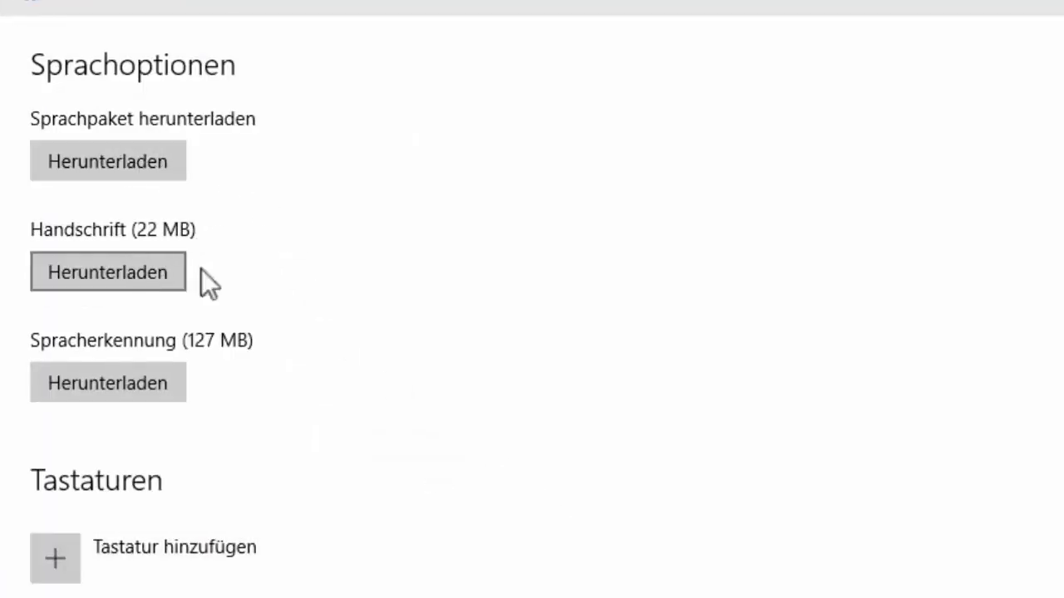
{"action": "left_click", "coordinate": [101, 169]}
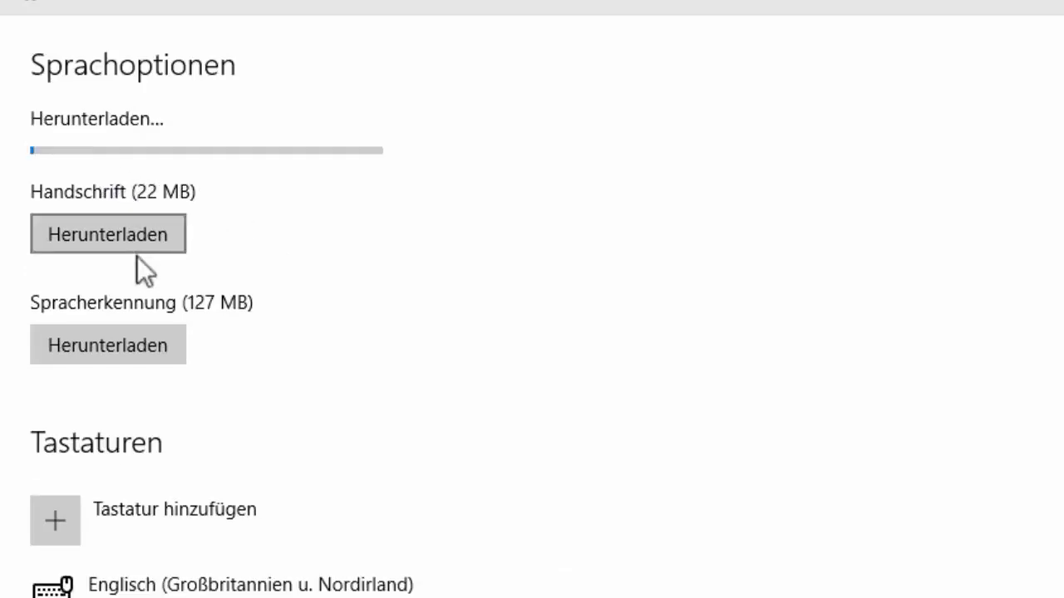
{"action": "left_click", "coordinate": [131, 240]}
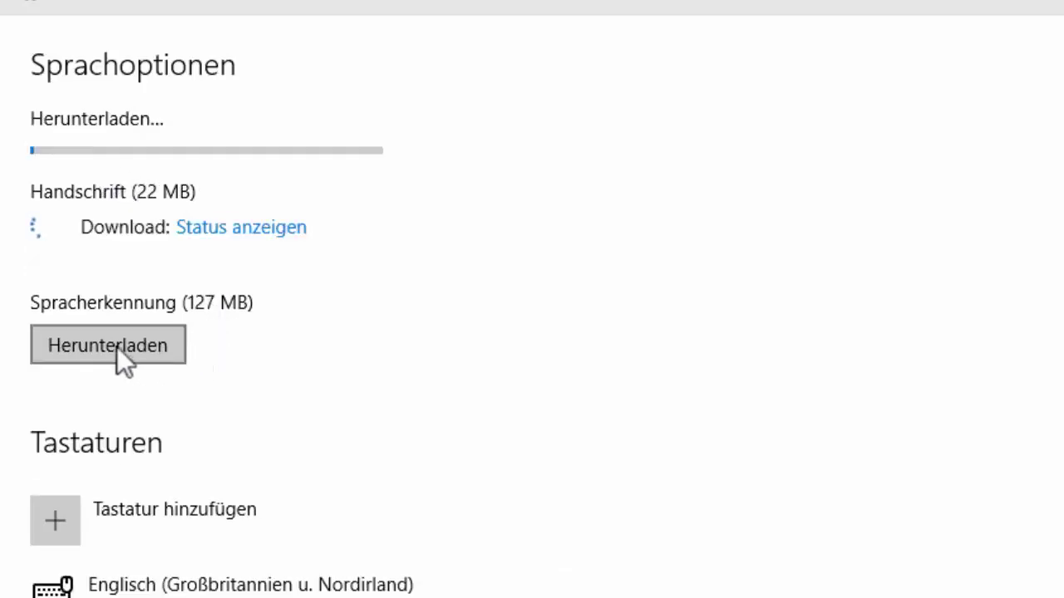
{"action": "left_click", "coordinate": [152, 348]}
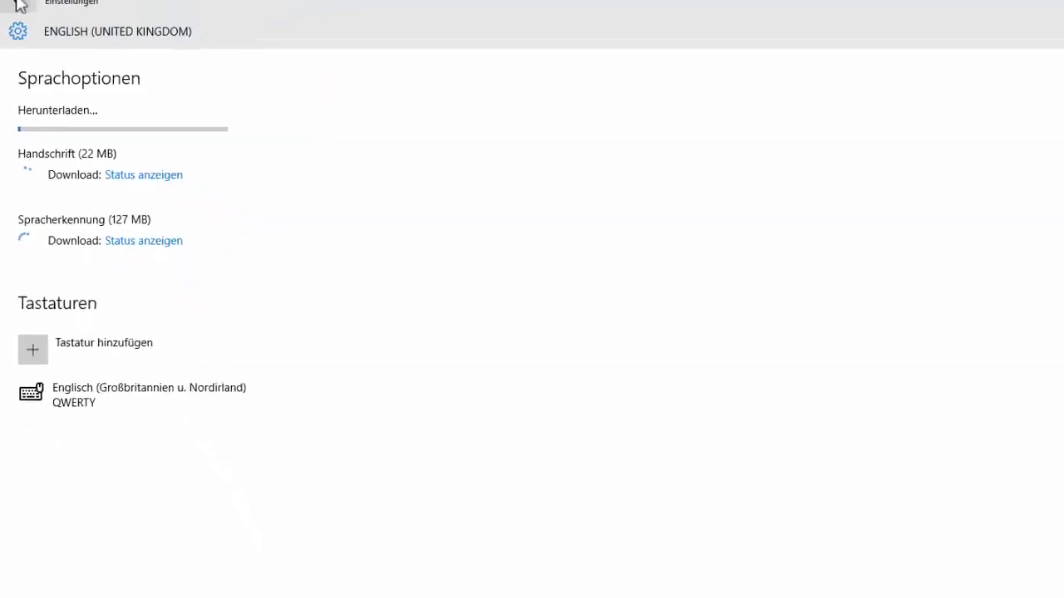
{"action": "left_click", "coordinate": [17, 2]}
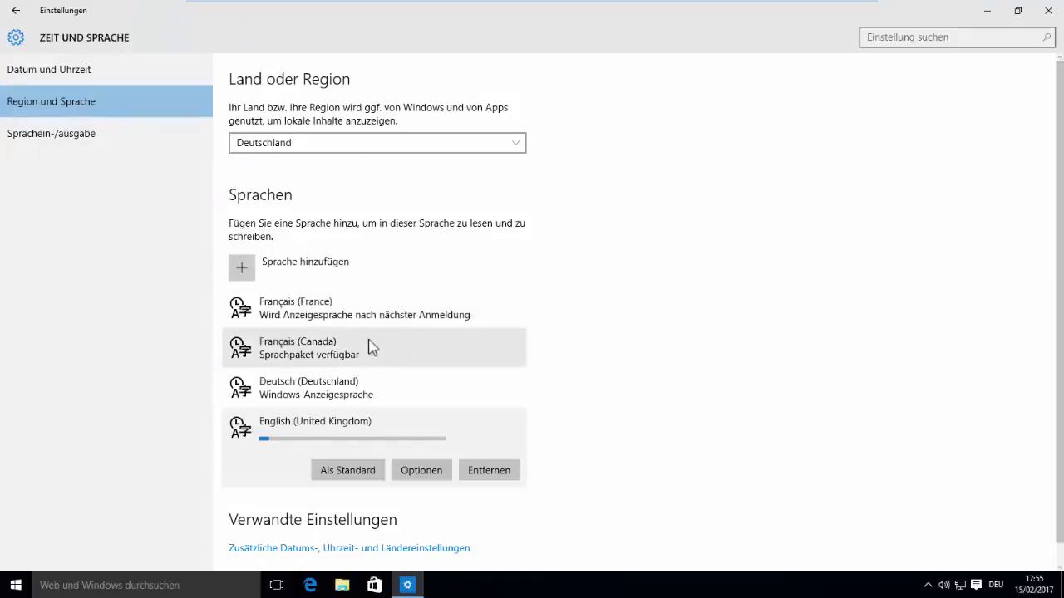
Step: Try Français (Canada) as the default language and restore Français (France) as the default
{"action": "left_click", "coordinate": [365, 353]}
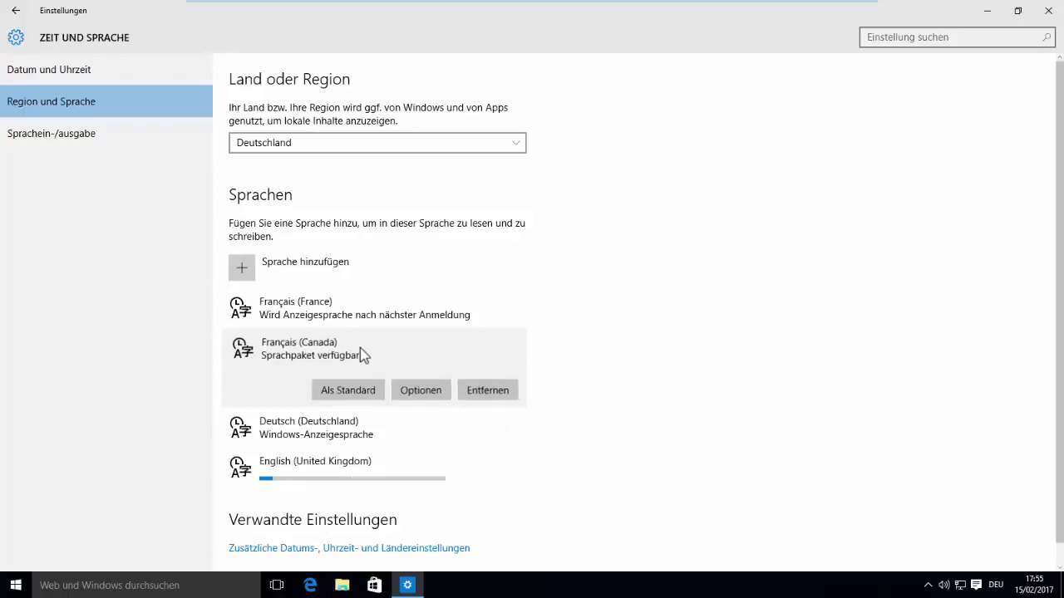
{"action": "left_click", "coordinate": [345, 395]}
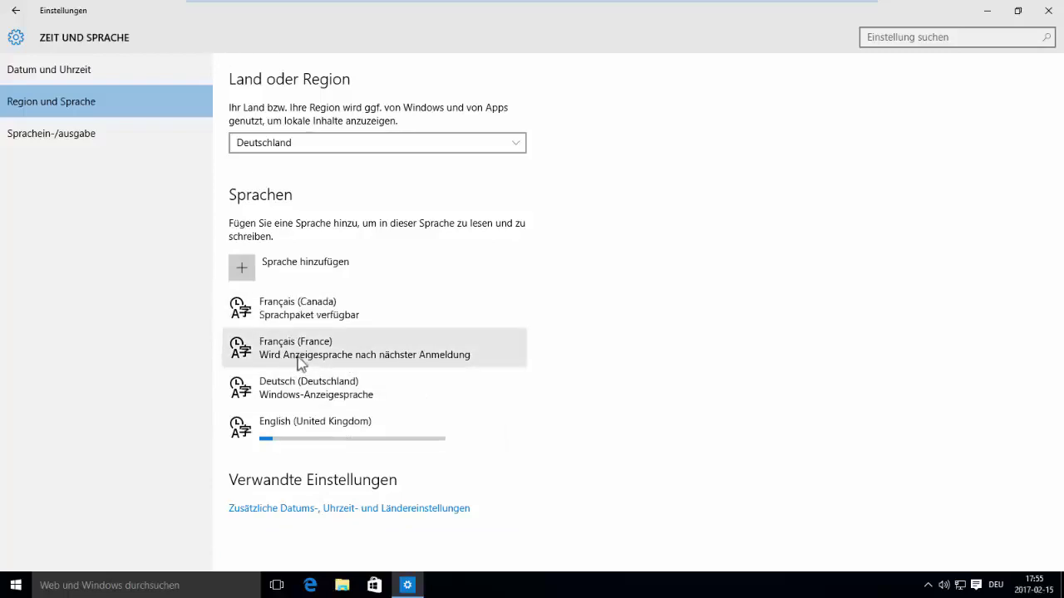
{"action": "left_click", "coordinate": [340, 352]}
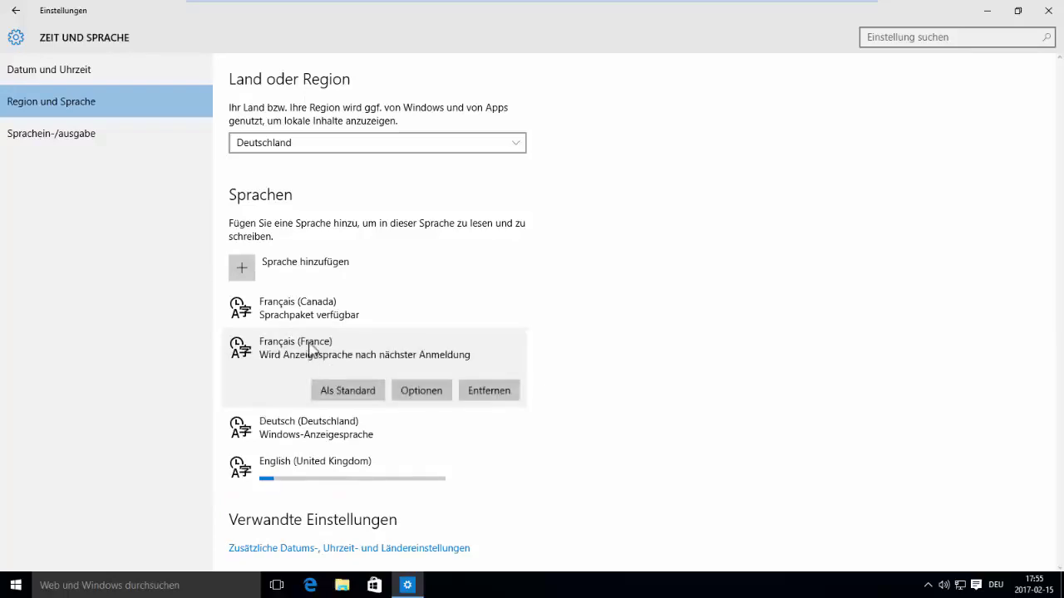
{"action": "left_click", "coordinate": [340, 394]}
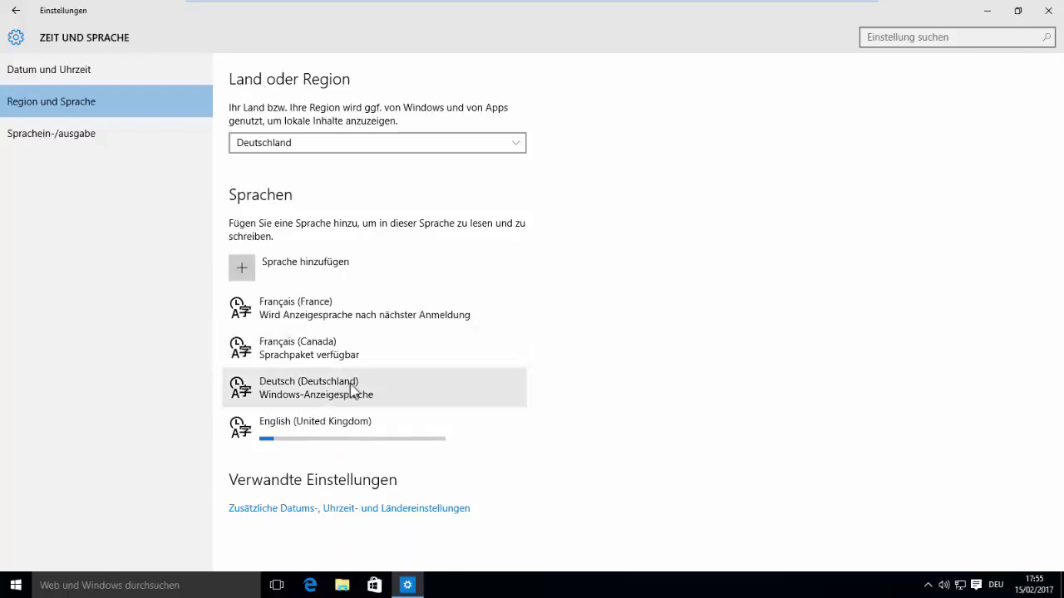
{"action": "left_click", "coordinate": [372, 320]}
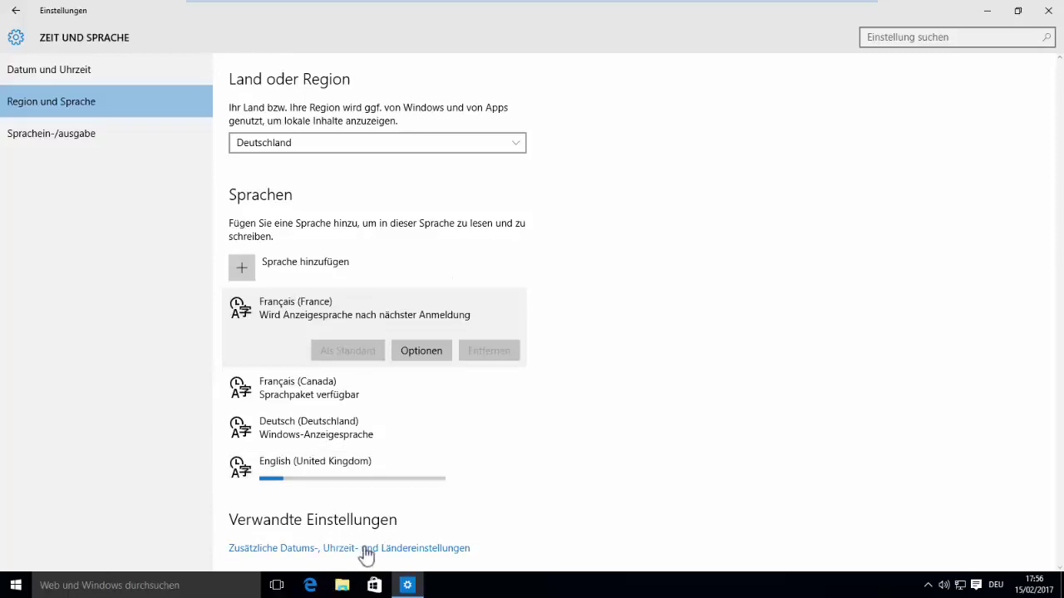
Step: Open the Region dialog from the additional date, time and regional settings and place it clear of the links
{"action": "scroll", "coordinate": [353, 532], "scroll_direction": "down", "scroll_amount": 1}
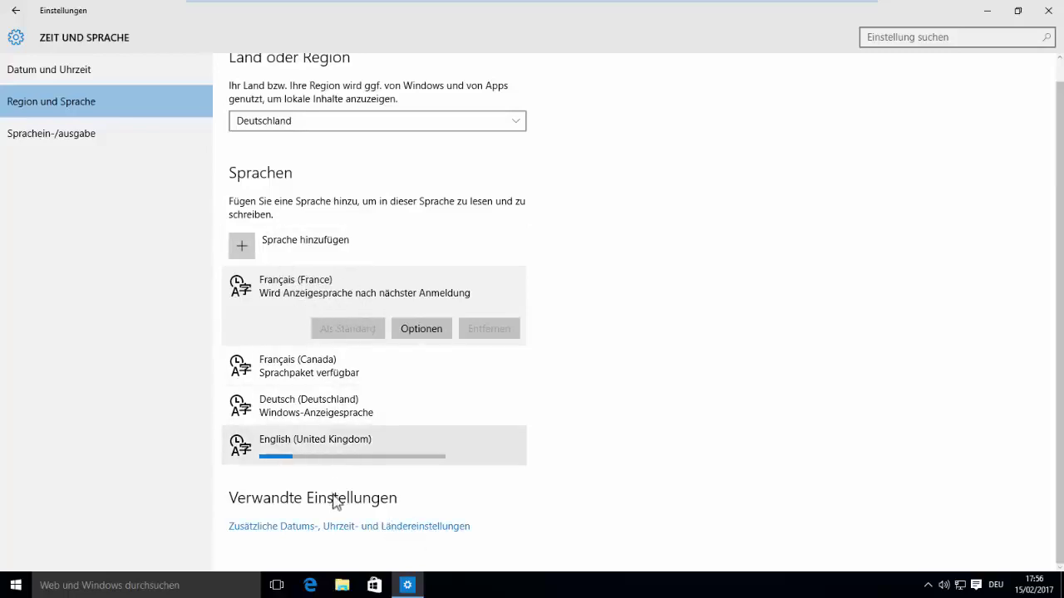
{"action": "left_click", "coordinate": [363, 528]}
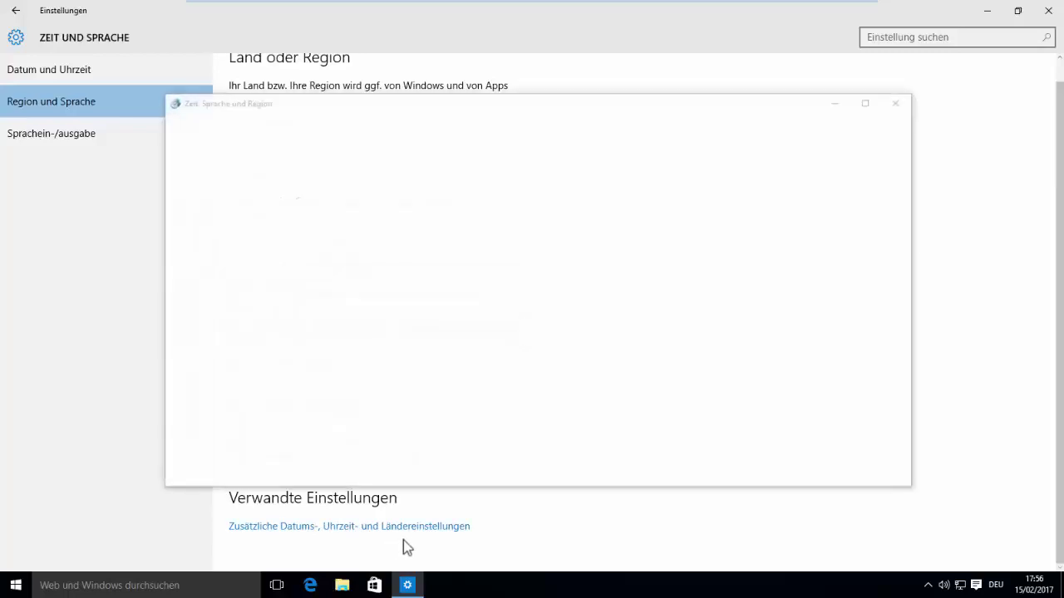
{"action": "left_click_drag", "start_coordinate": [494, 105], "coordinate": [492, 3]}
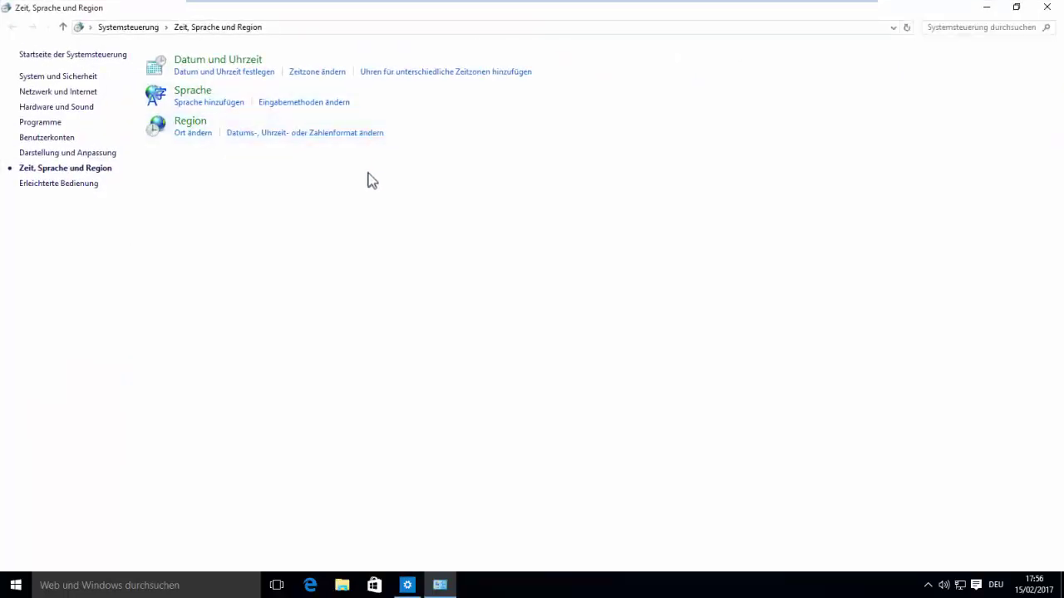
{"action": "left_click", "coordinate": [190, 125]}
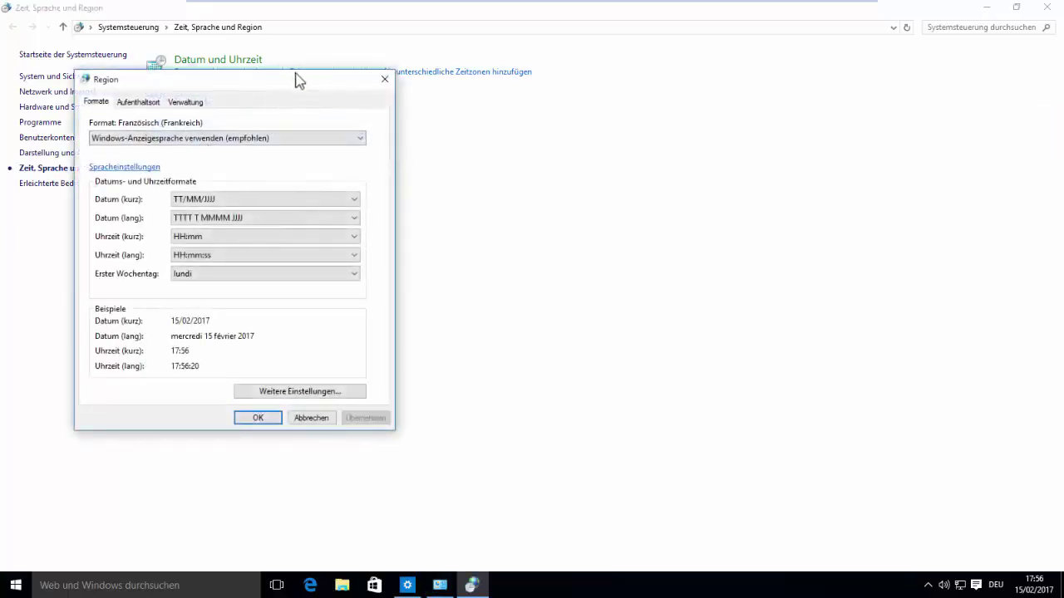
{"action": "left_click_drag", "start_coordinate": [298, 81], "coordinate": [626, 169]}
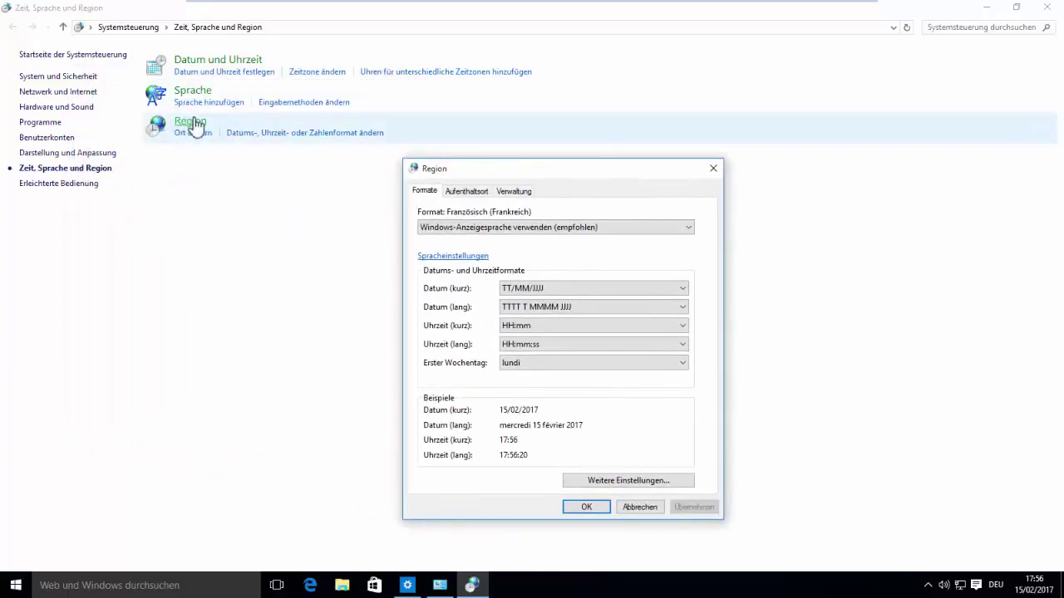
Step: Review the Verwaltung, Aufenthaltsort and Formate settings in the Region dialog
{"action": "left_click", "coordinate": [515, 192]}
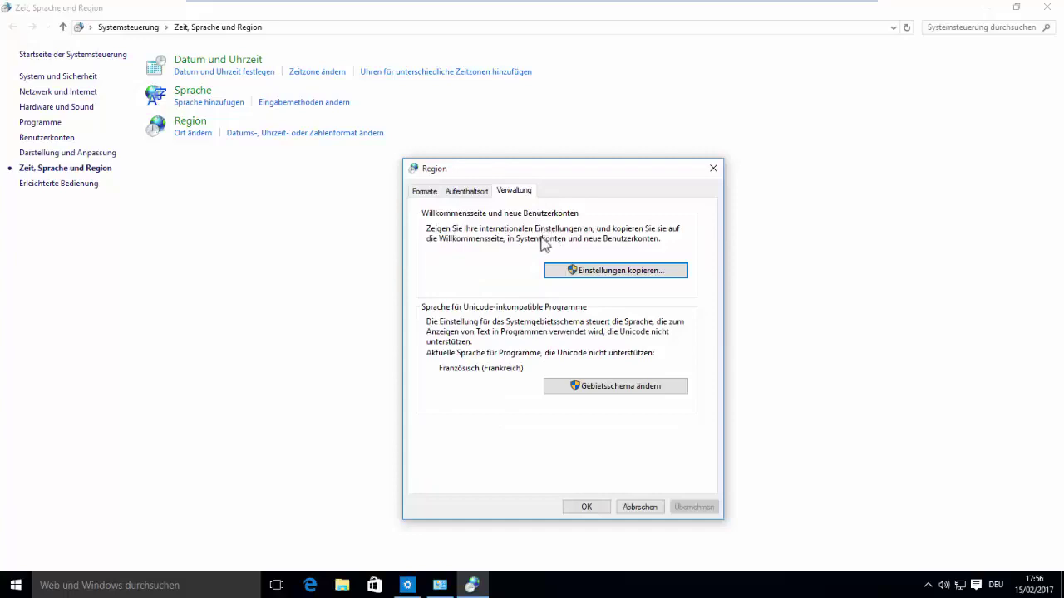
{"action": "left_click", "coordinate": [425, 191]}
{"action": "left_click", "coordinate": [464, 191]}
{"action": "left_click", "coordinate": [424, 192]}
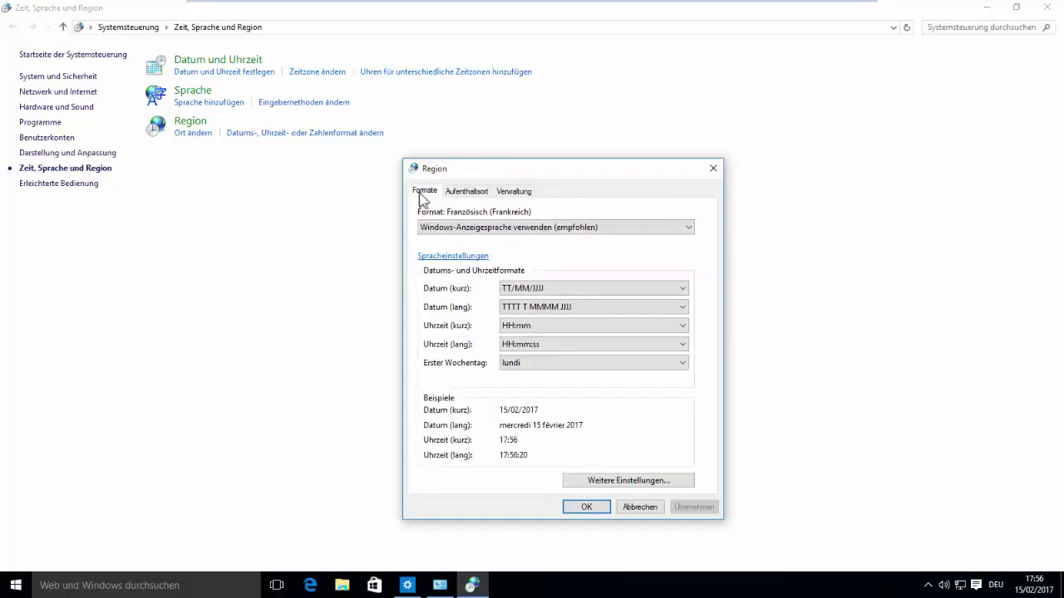
{"action": "left_click", "coordinate": [448, 193]}
{"action": "left_click", "coordinate": [432, 193]}
{"action": "left_click", "coordinate": [449, 191]}
{"action": "left_click", "coordinate": [436, 192]}
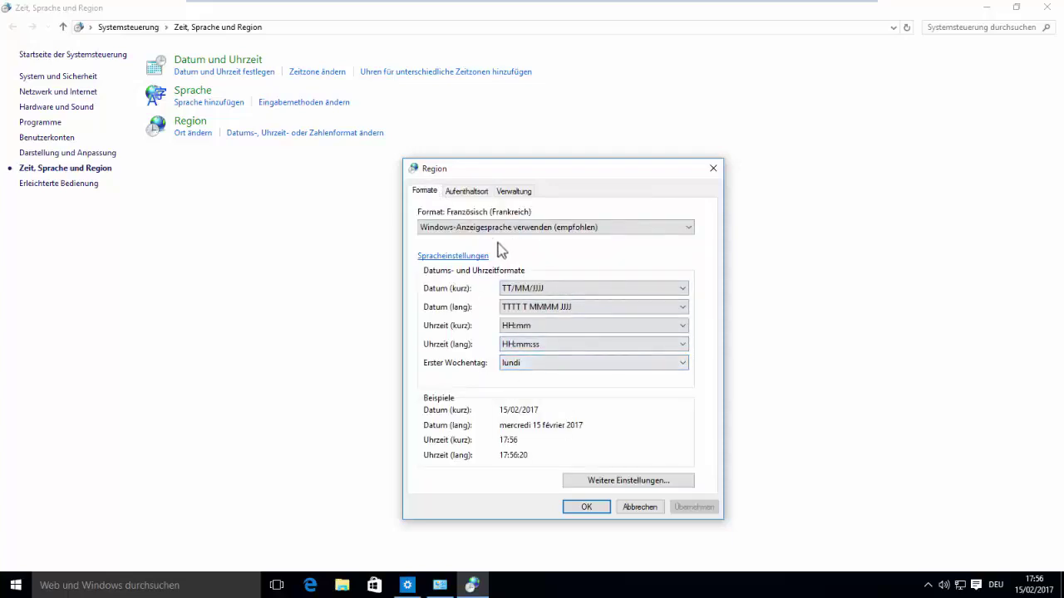
Step: Set the Hauptstandort in the Region dialog's Aufenthaltsort settings to Frankreich
{"action": "left_click", "coordinate": [467, 192]}
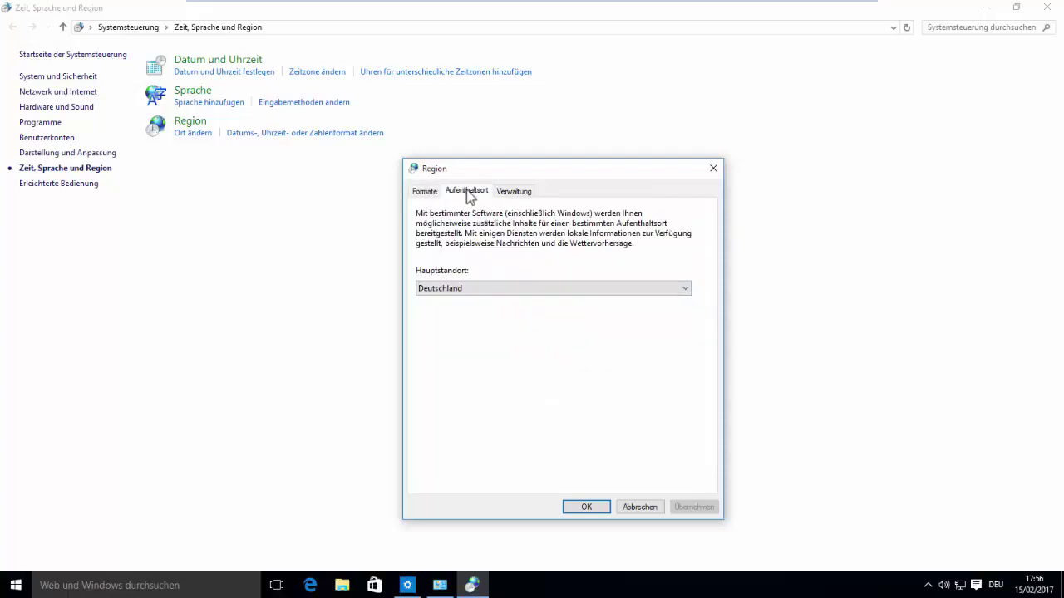
{"action": "left_click", "coordinate": [492, 291]}
{"action": "scroll", "coordinate": [482, 370], "scroll_direction": "down", "scroll_amount": 1}
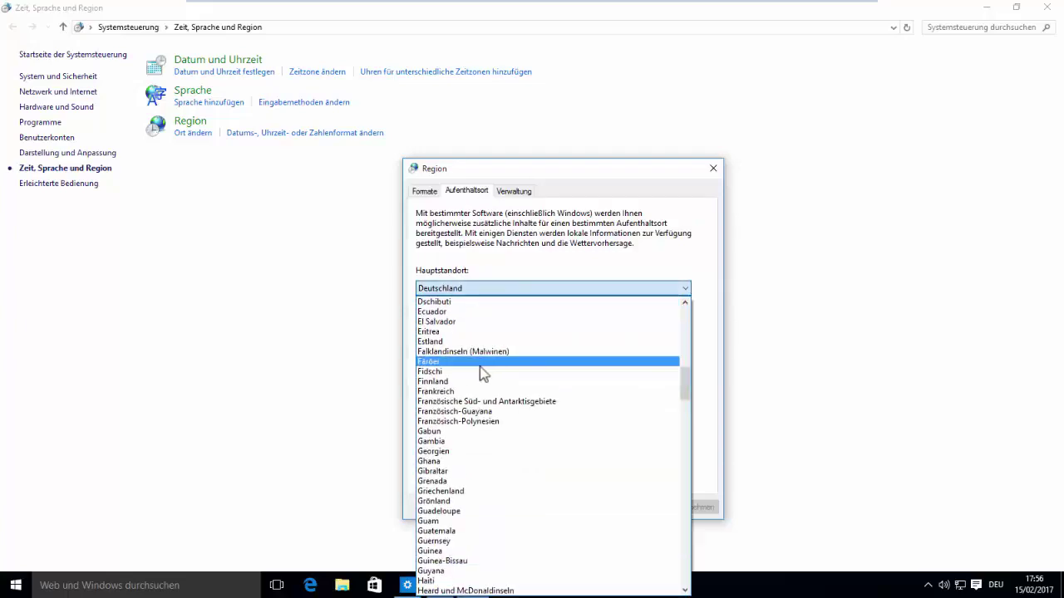
{"action": "scroll", "coordinate": [474, 386], "scroll_direction": "up", "scroll_amount": 2}
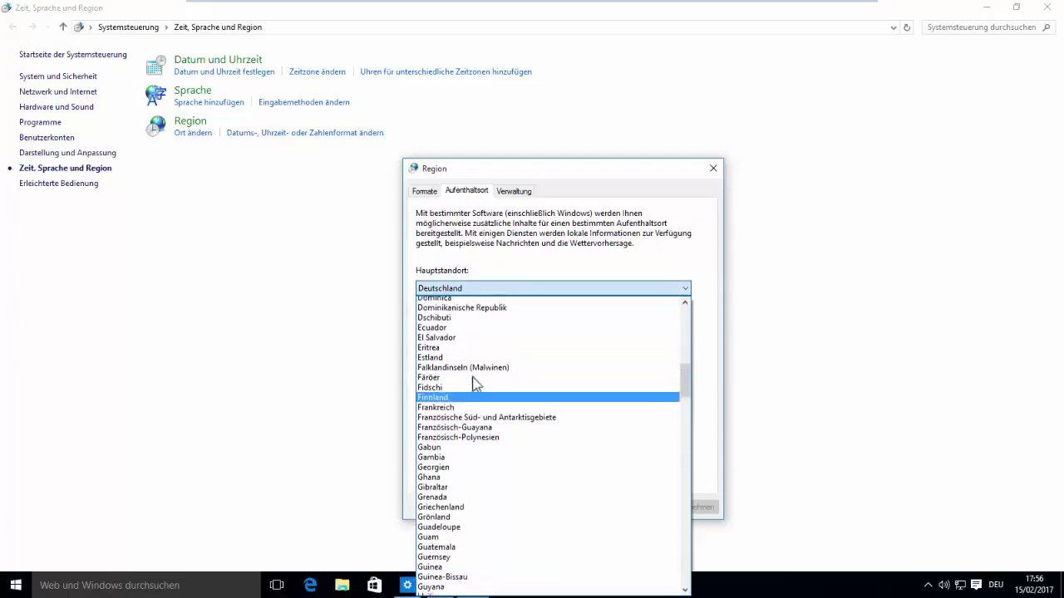
{"action": "scroll", "coordinate": [472, 379], "scroll_direction": "down", "scroll_amount": 3}
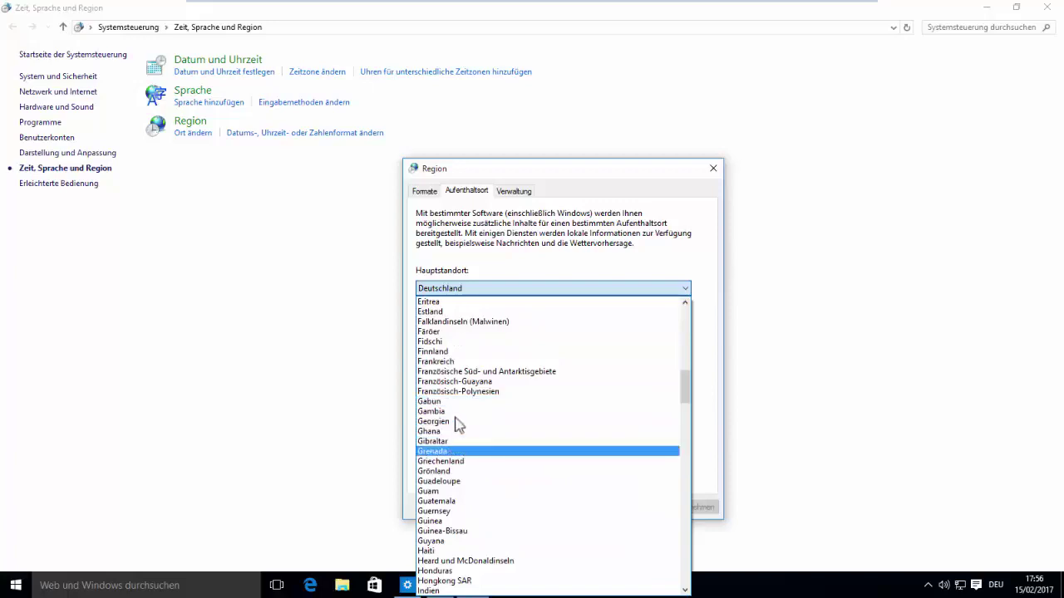
{"action": "left_click", "coordinate": [477, 362]}
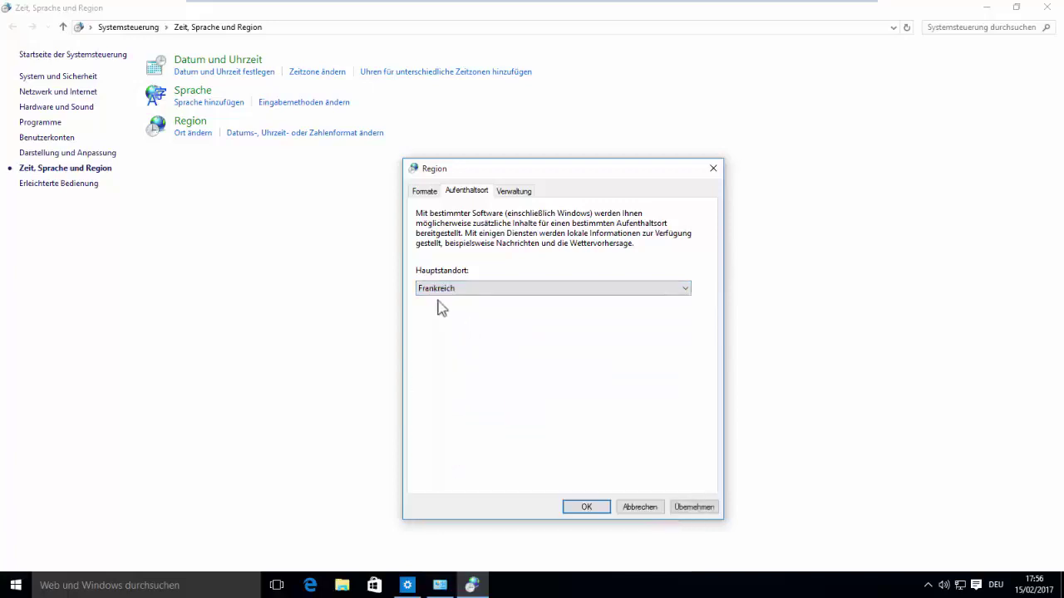
{"action": "left_click_drag", "start_coordinate": [579, 172], "coordinate": [602, 118]}
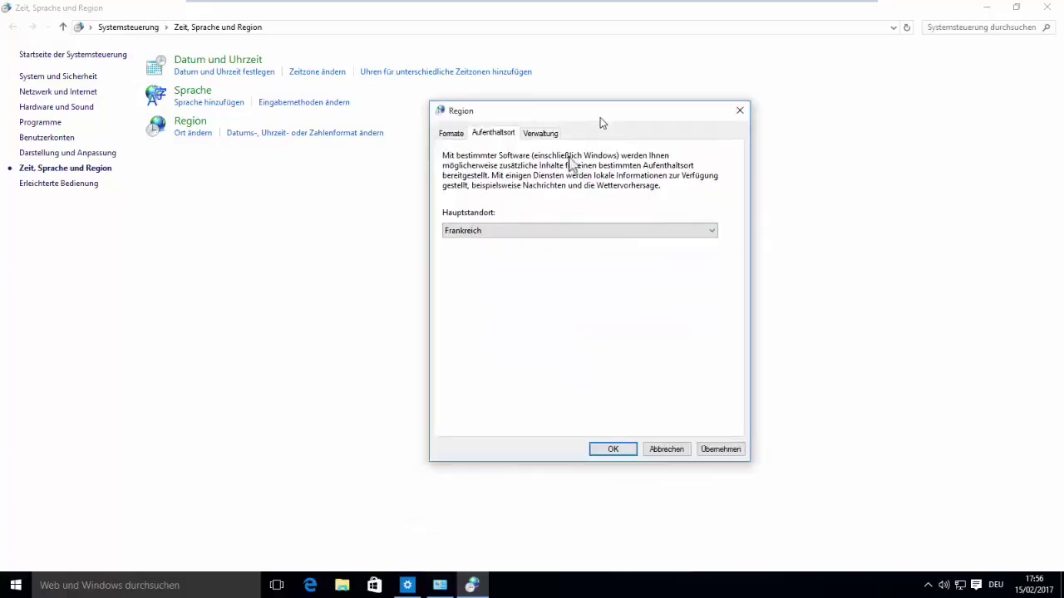
{"action": "left_click", "coordinate": [482, 230]}
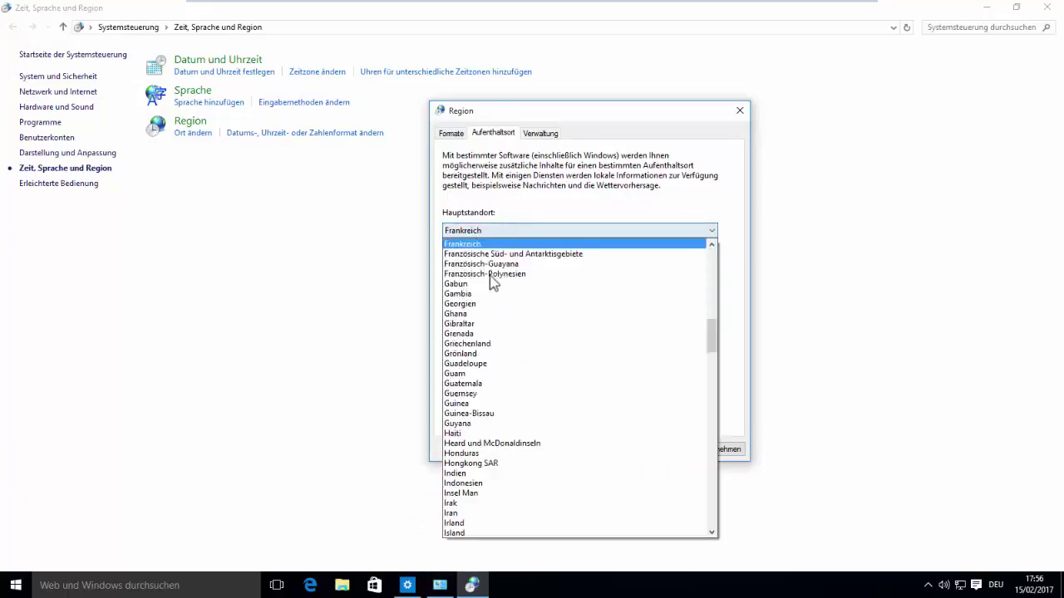
{"action": "left_click", "coordinate": [504, 246]}
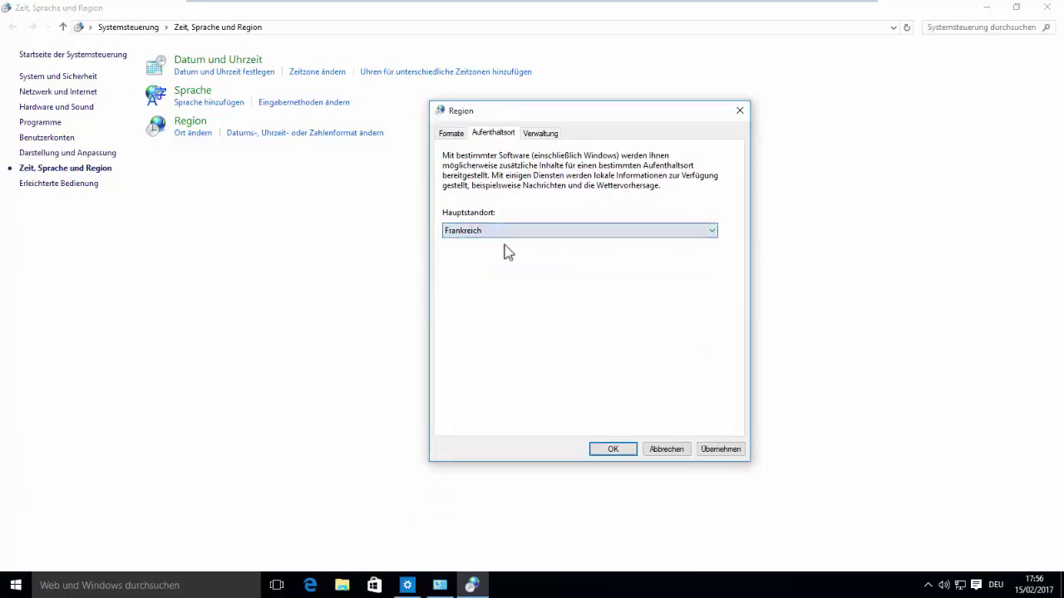
Step: Copy the current international settings to Willkommensseite und Systemkonten and Neue Benutzerkonten, and restart Windows to apply the display language
{"action": "left_click", "coordinate": [542, 134]}
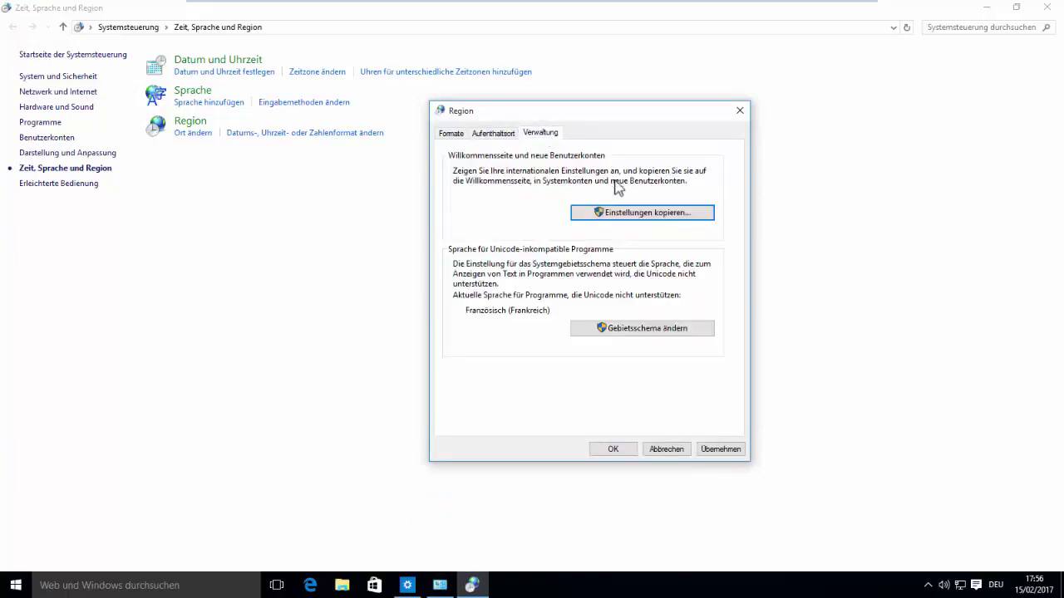
{"action": "left_click", "coordinate": [636, 215]}
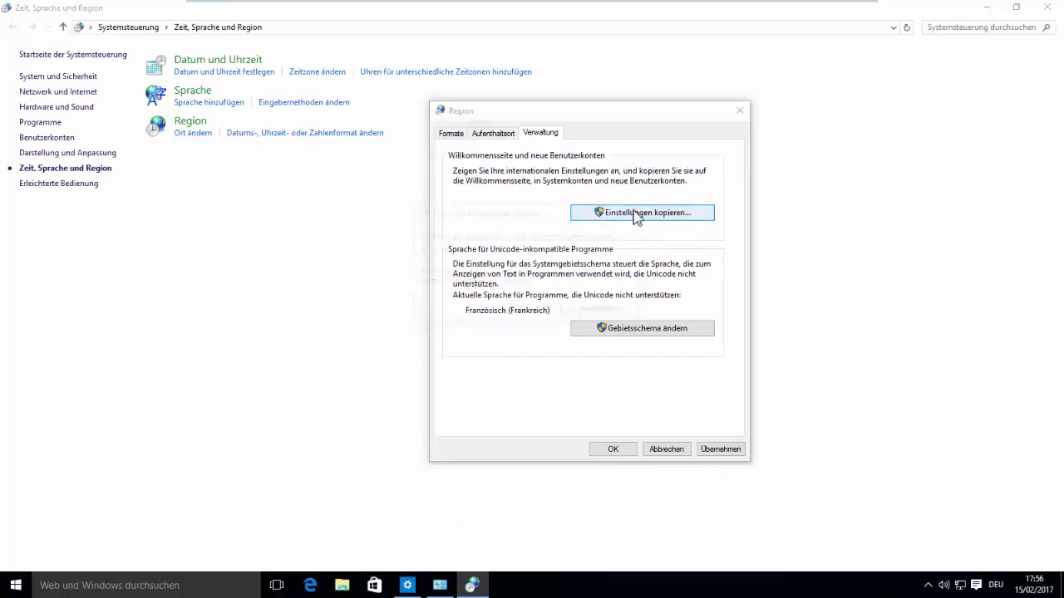
{"action": "left_click", "coordinate": [532, 308]}
{"action": "left_click", "coordinate": [525, 385]}
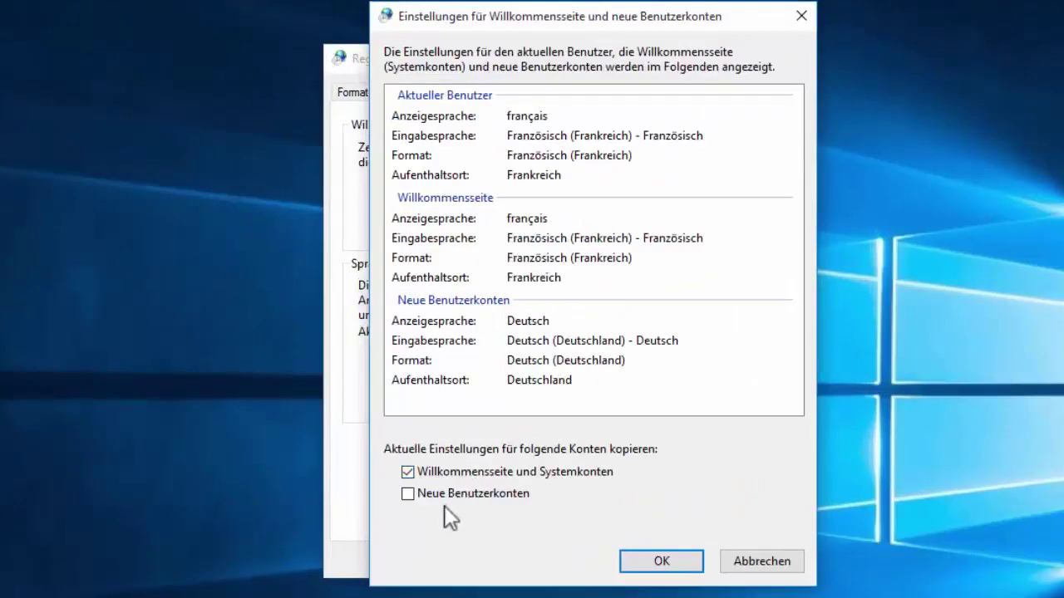
{"action": "left_click", "coordinate": [444, 501]}
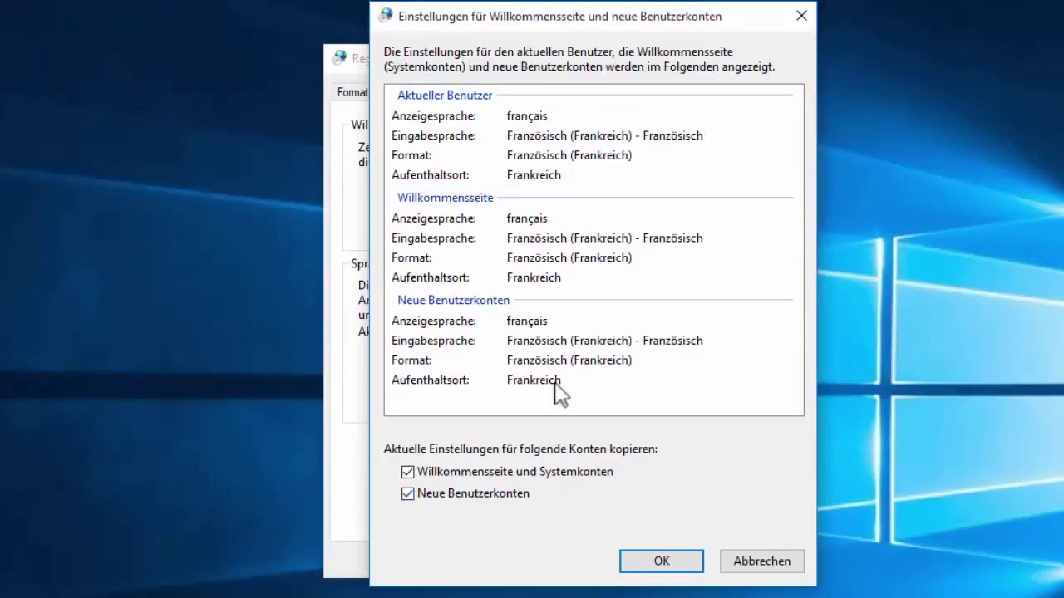
{"action": "left_click", "coordinate": [659, 560]}
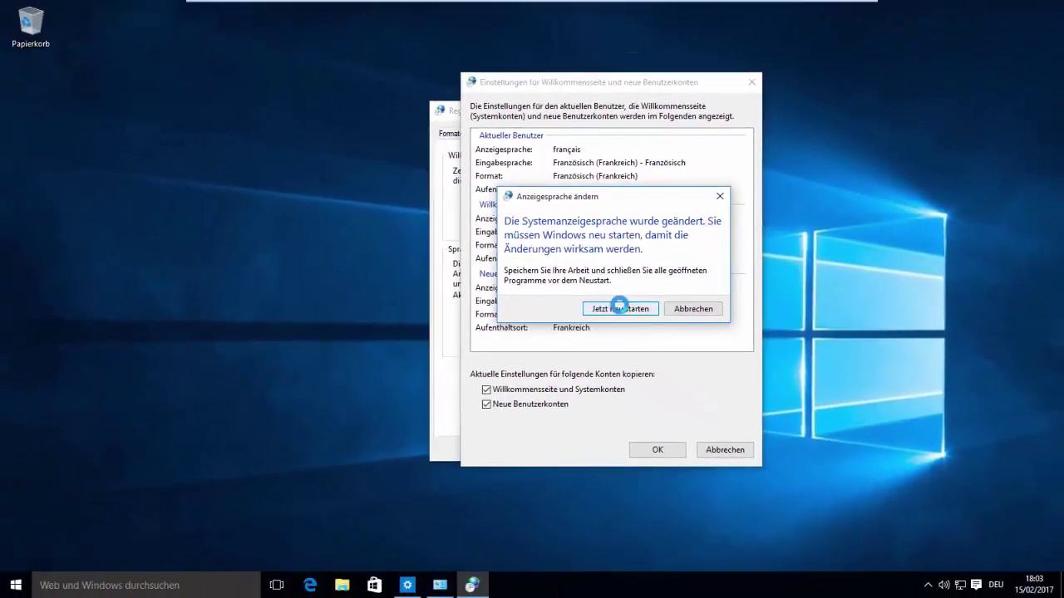
{"action": "left_click", "coordinate": [619, 309]}
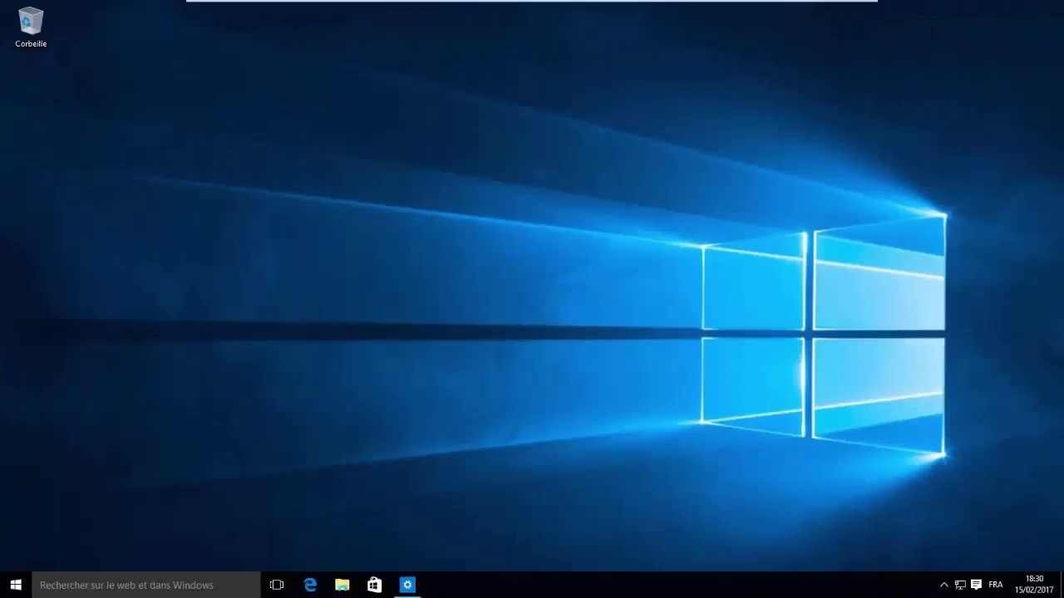
Step: Check the display language in the Start menu and the Settings overview, and close Settings
{"action": "left_click", "coordinate": [15, 584]}
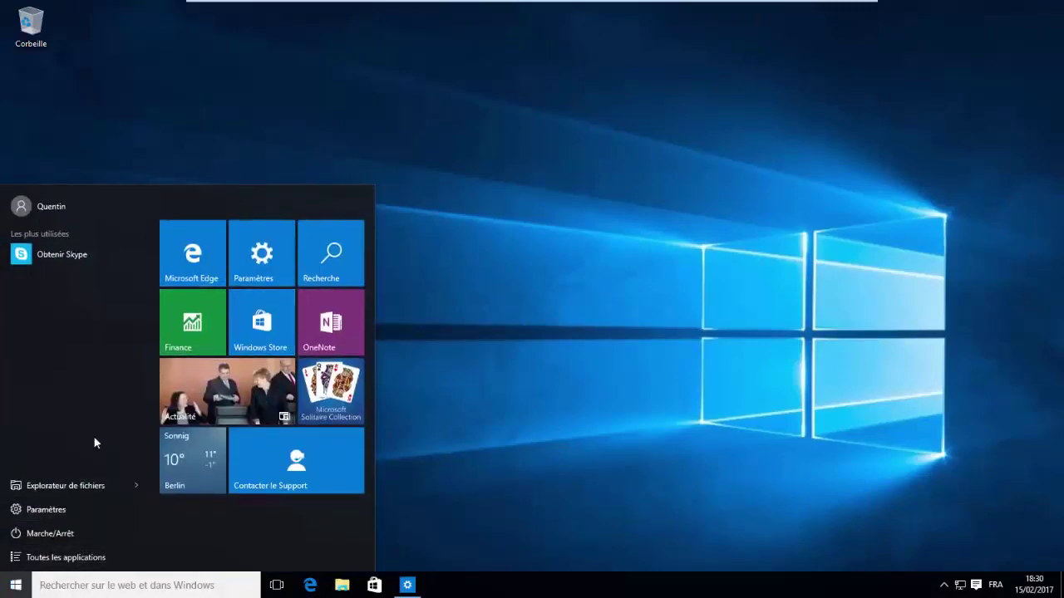
{"action": "left_click", "coordinate": [407, 585]}
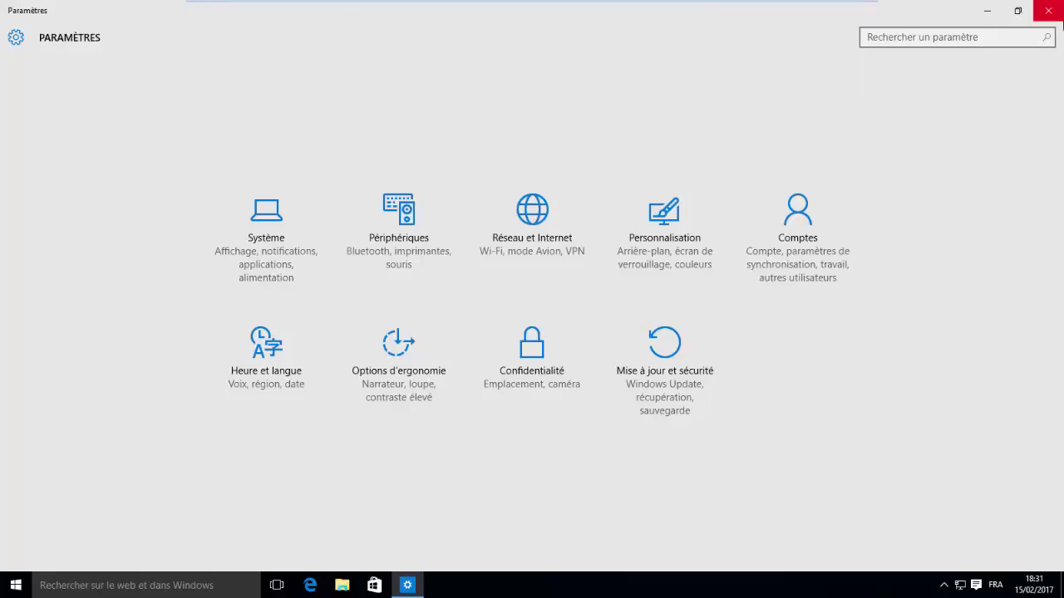
{"action": "left_click", "coordinate": [1048, 11]}
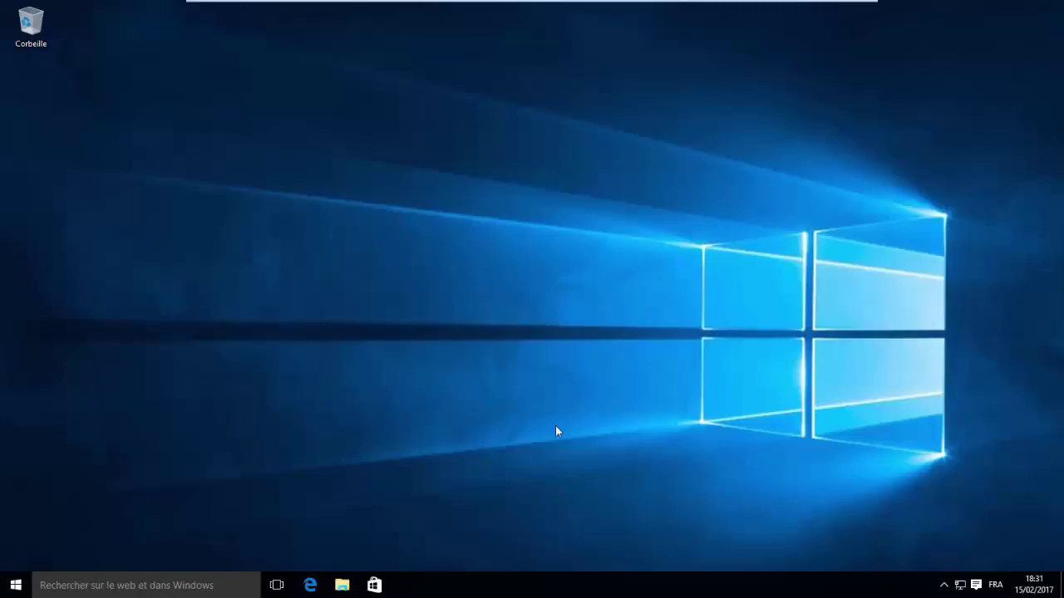